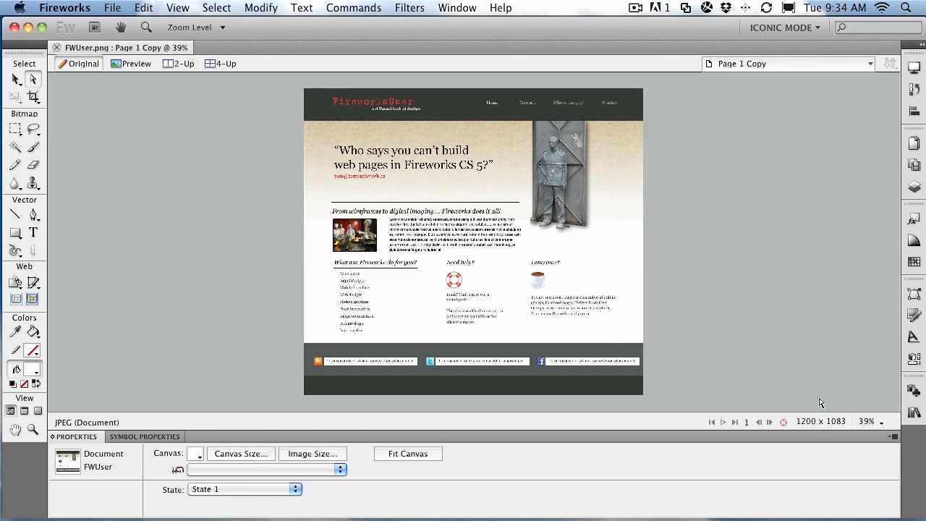
Set the page magnification to 100% and open the Common Library.
click(871, 421)
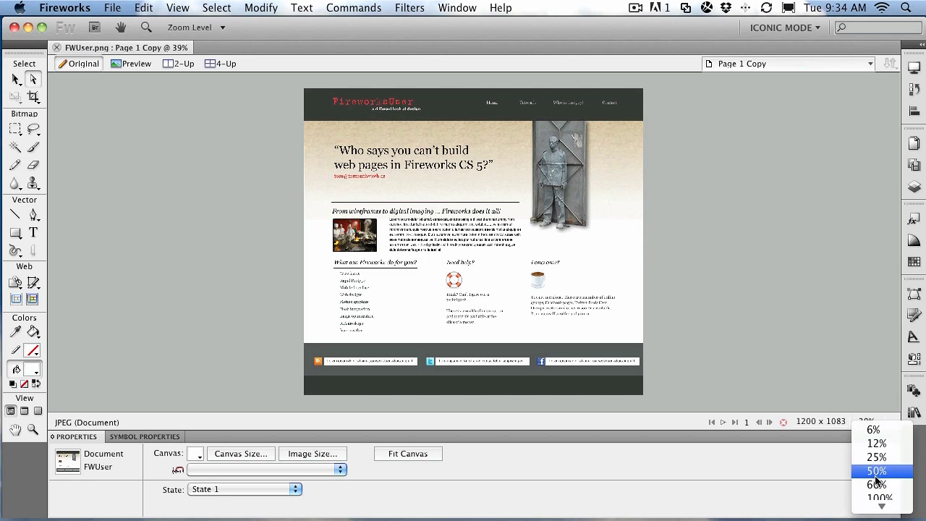
click(877, 498)
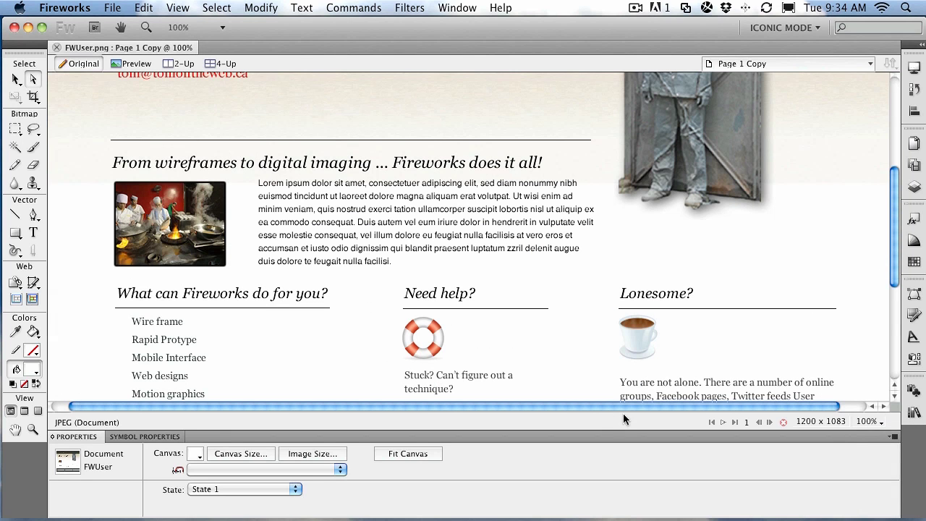
scroll(612, 405, right, 3)
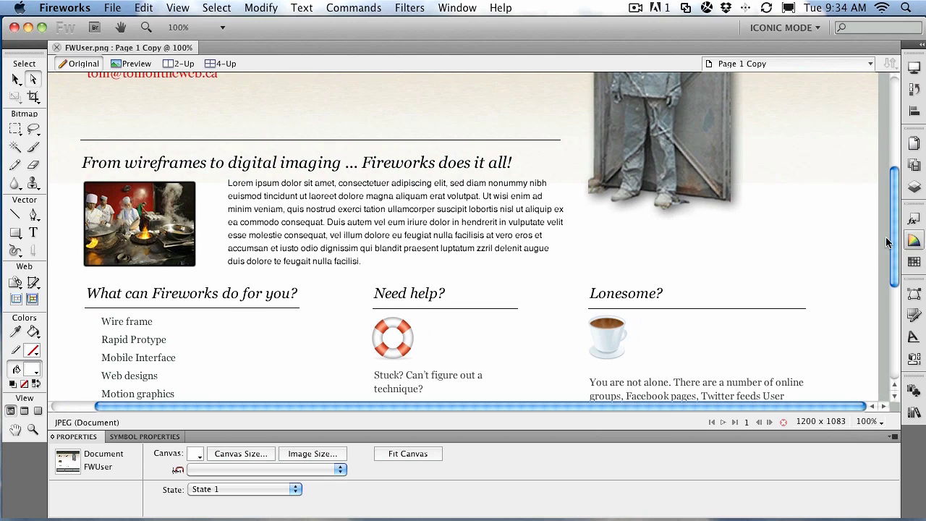
scroll(893, 235, down, 5)
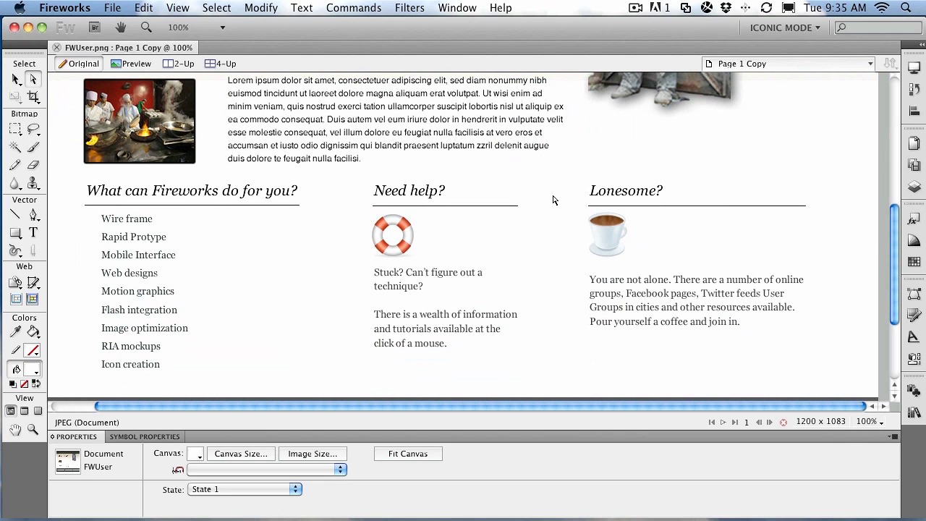
click(456, 9)
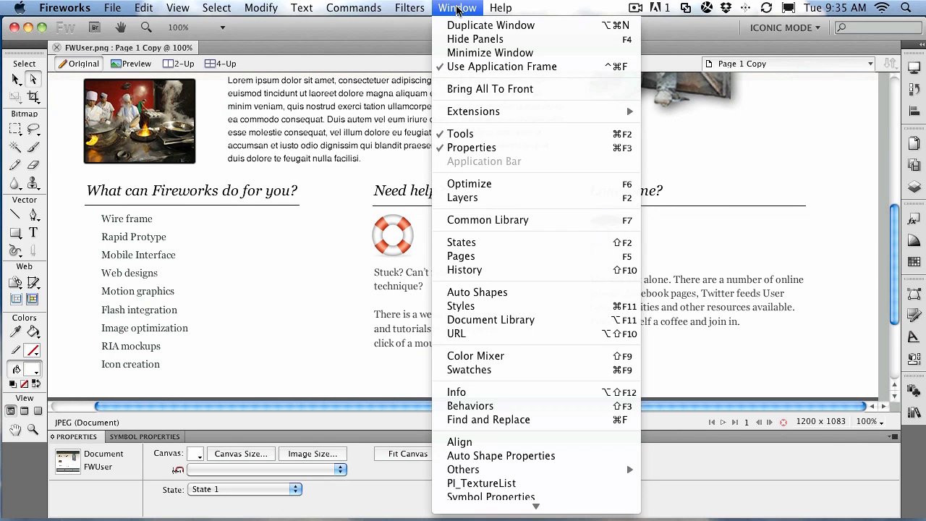
click(481, 225)
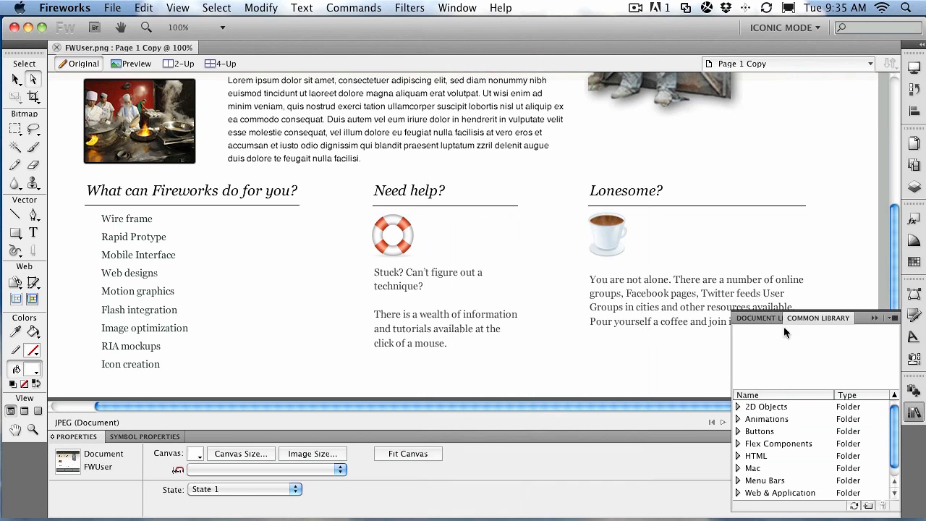
click(876, 318)
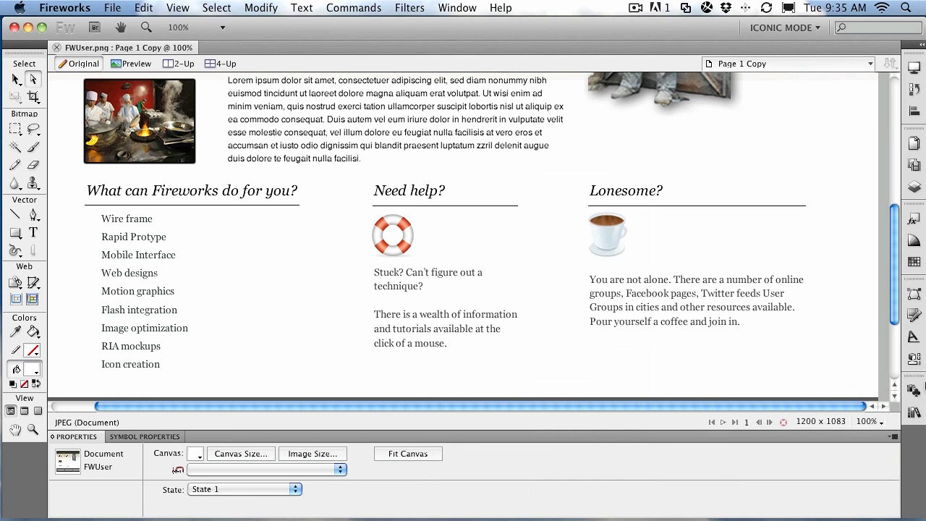
click(914, 412)
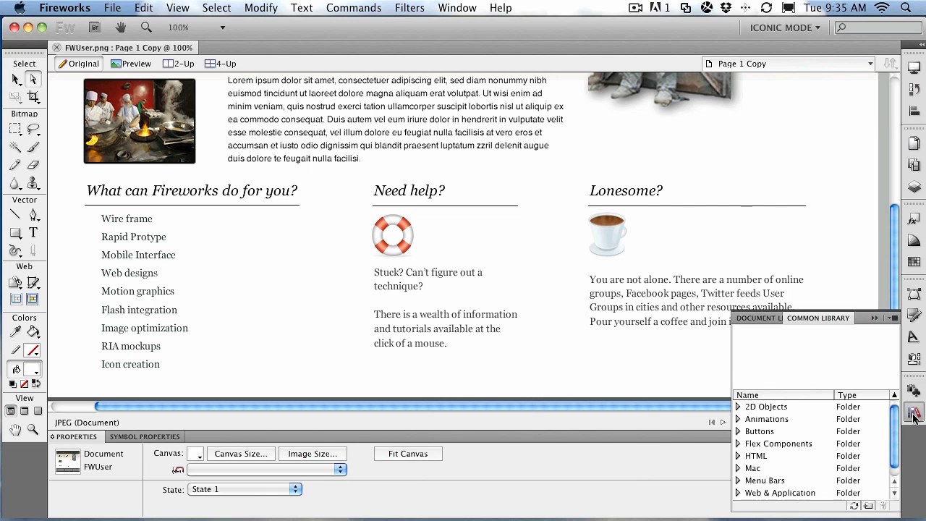
Detach the Common Library as a floating panel, collapse the Document Library and make the floating panel taller.
drag(819, 316, 279, 90)
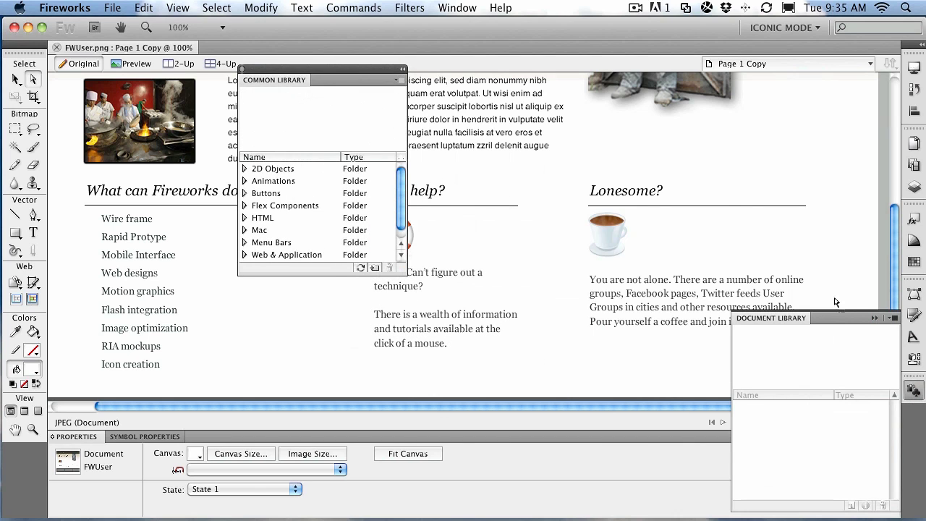
click(874, 318)
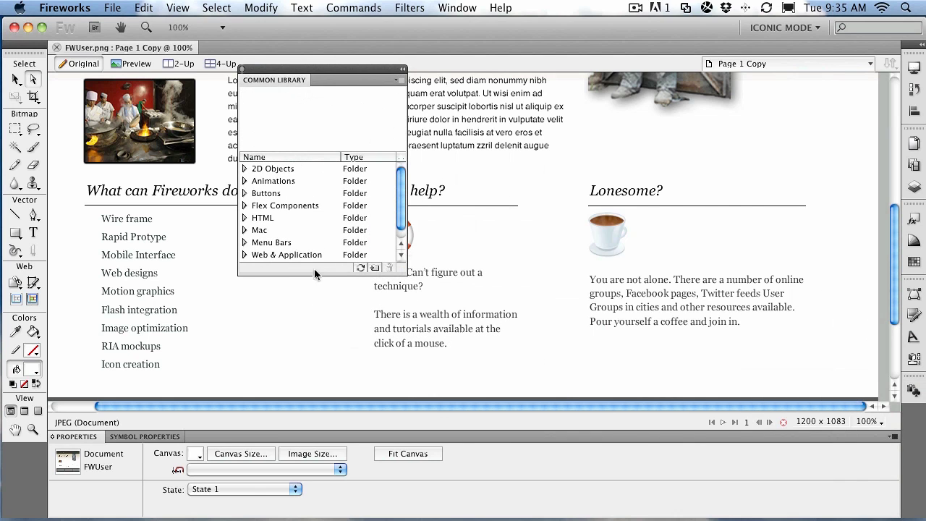
drag(314, 276, 308, 356)
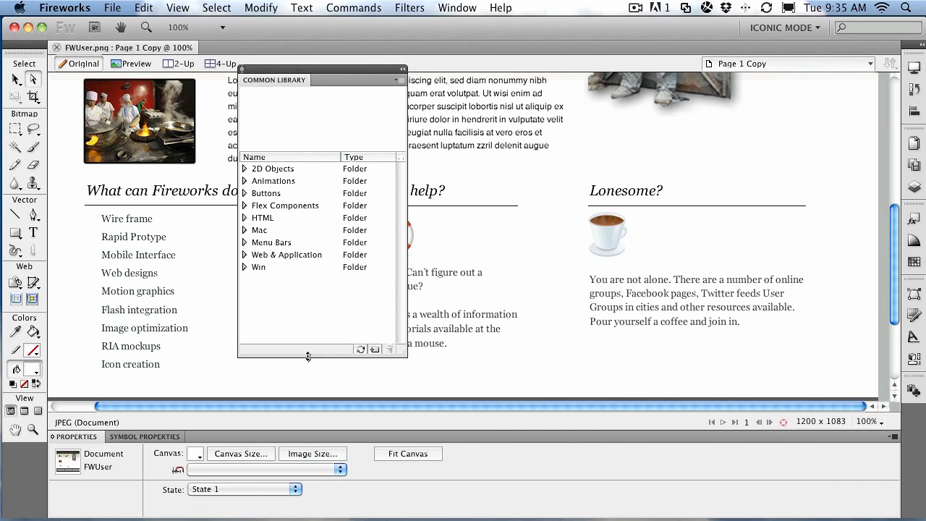
Place the New badge from the Common Library's Web & Application folder beside the "Lonesome?" heading, and close the library.
click(244, 206)
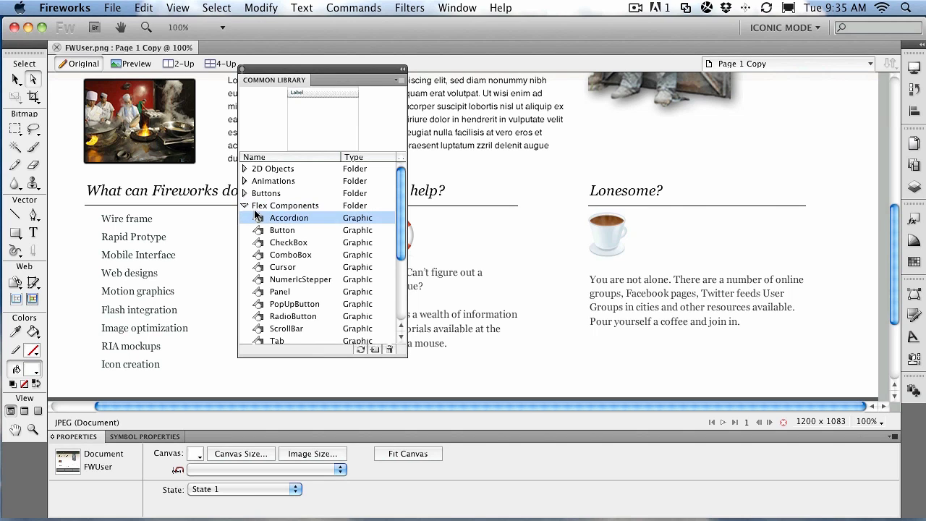
click(245, 207)
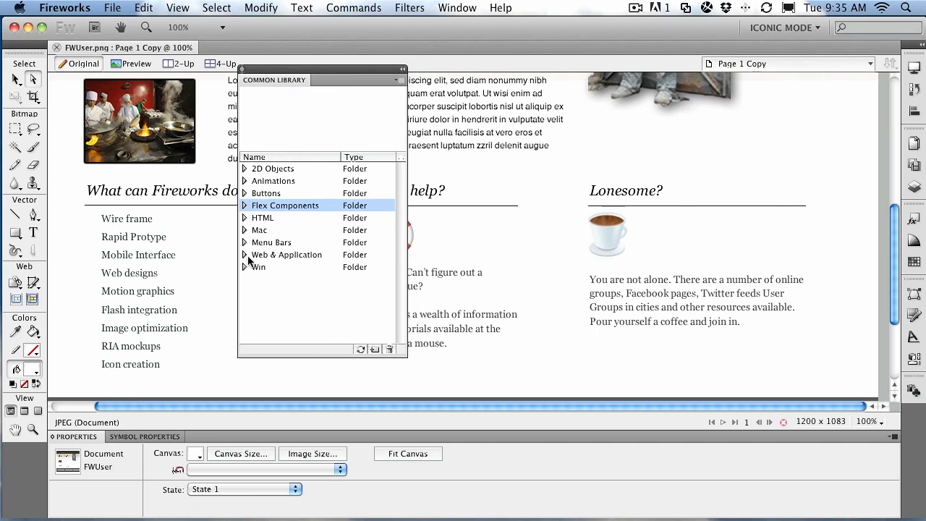
click(245, 255)
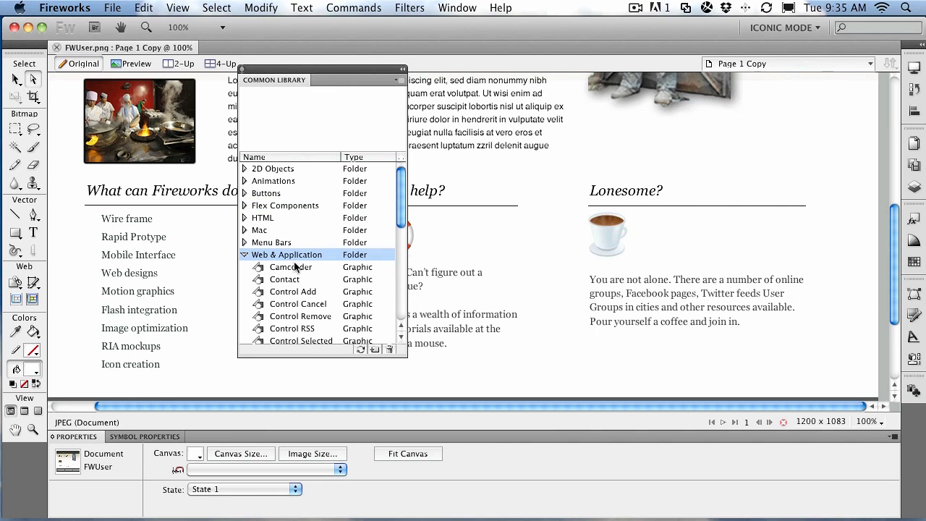
click(293, 268)
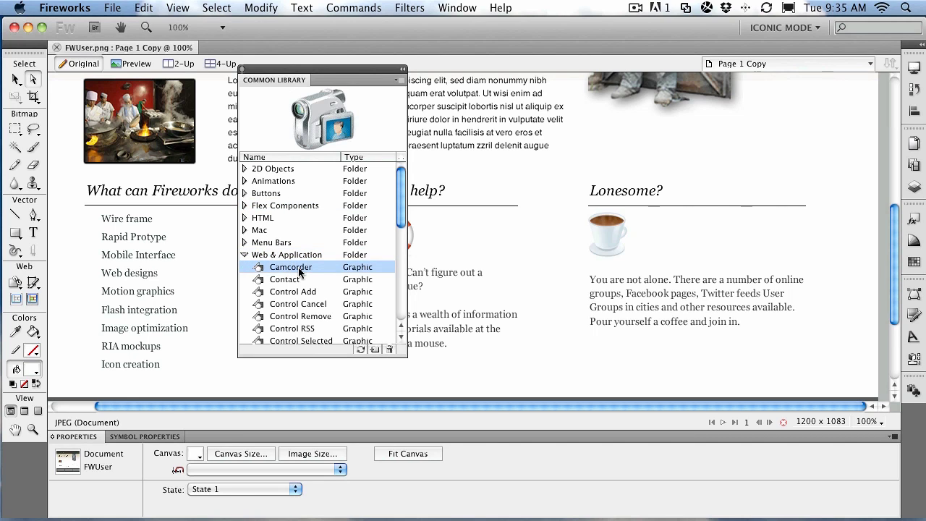
scroll(299, 272, down, 3)
scroll(299, 271, down, 1)
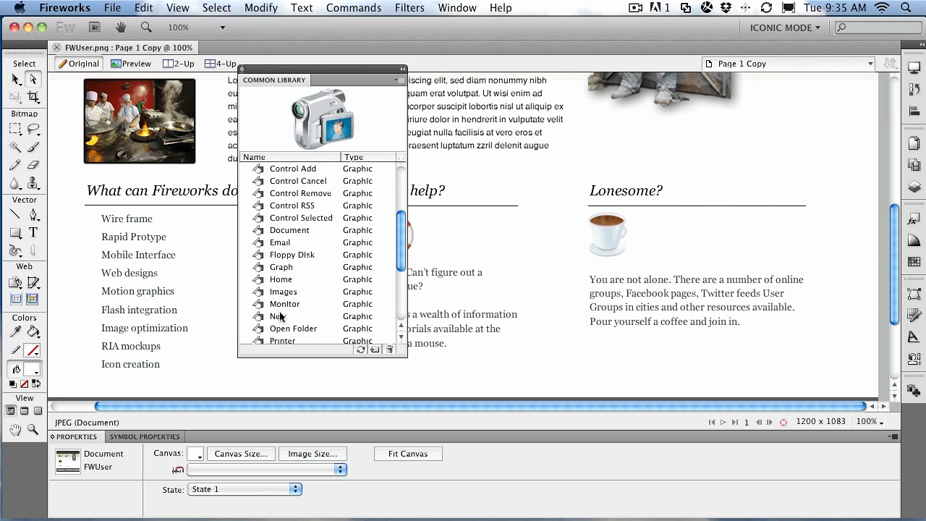
click(279, 318)
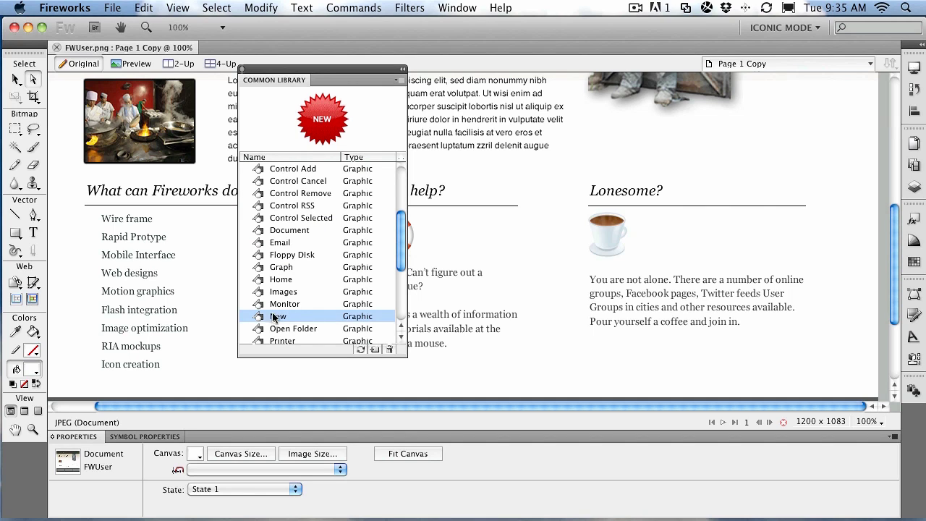
drag(263, 318, 709, 167)
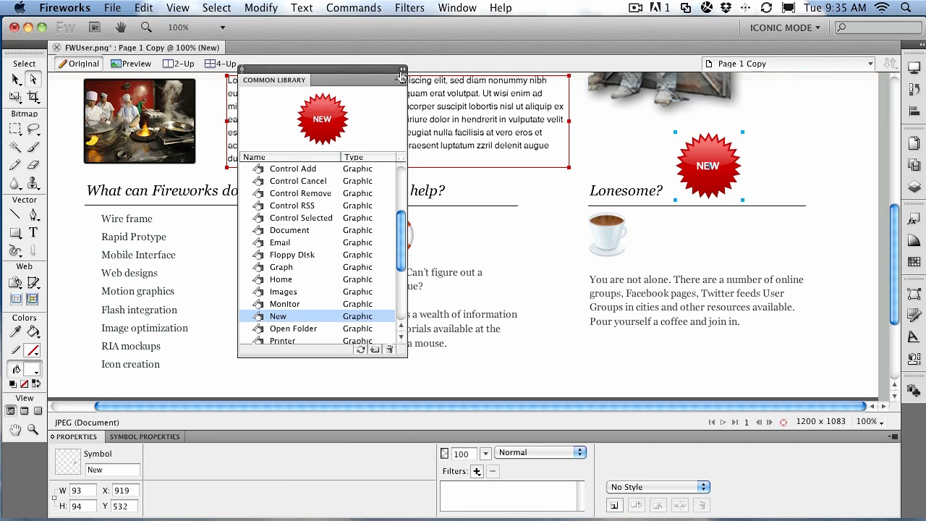
click(242, 70)
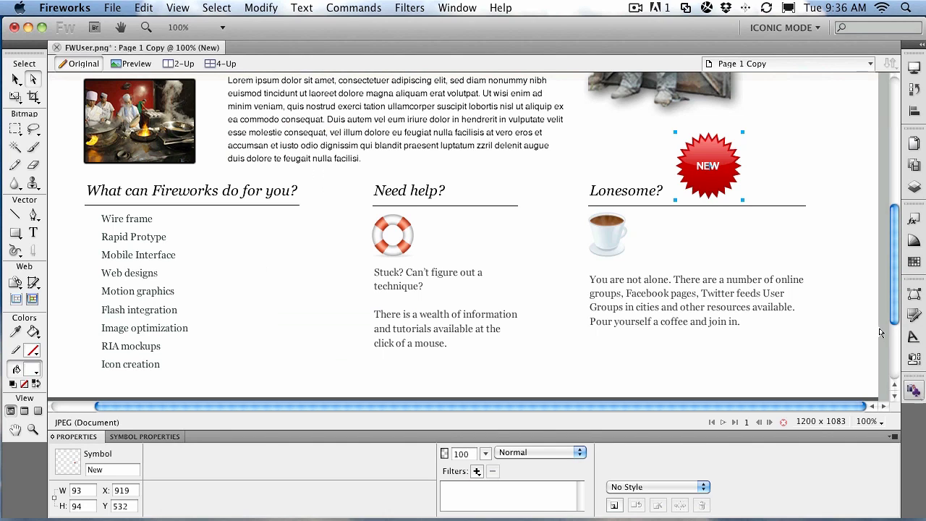
Check the Document Library for the placed New symbol and collapse the library again.
click(913, 391)
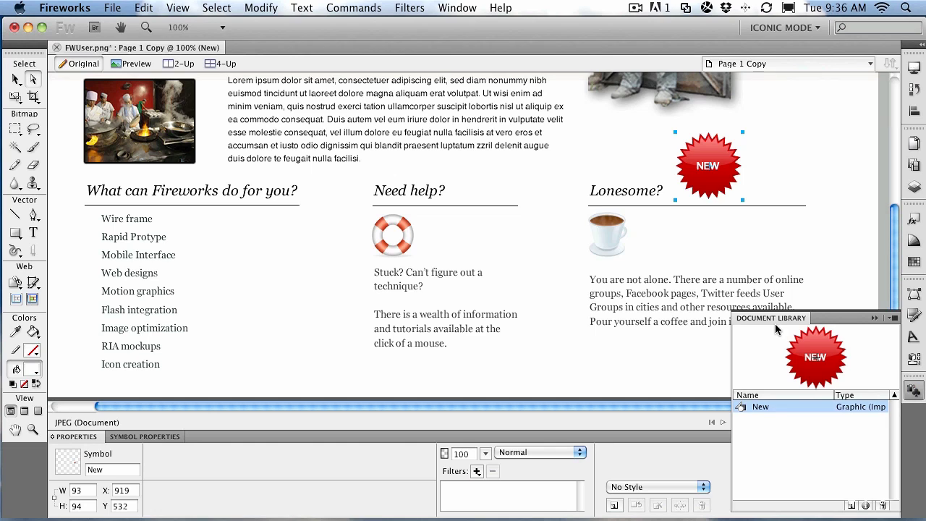
click(465, 328)
click(875, 319)
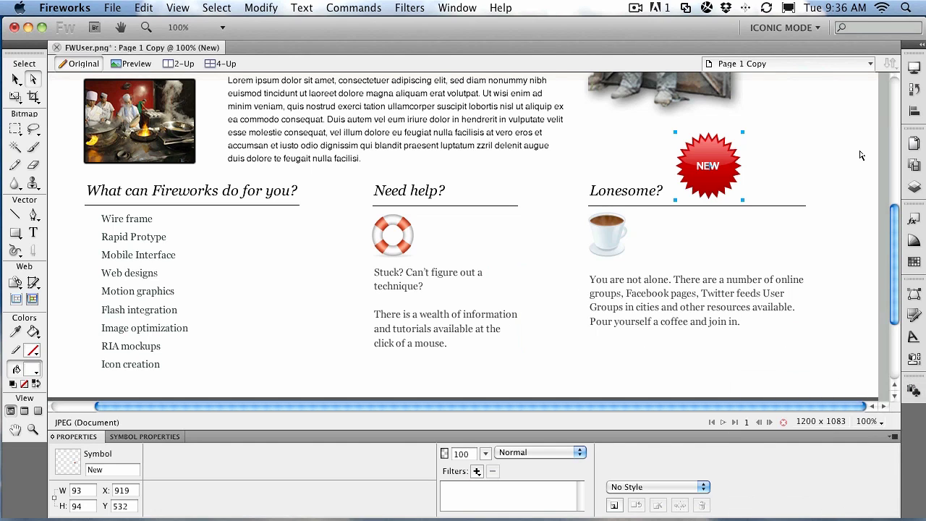
Scale the New badge proportionally to a height of 47 and move it beside the "Lonesome?" heading, just above the line.
click(14, 100)
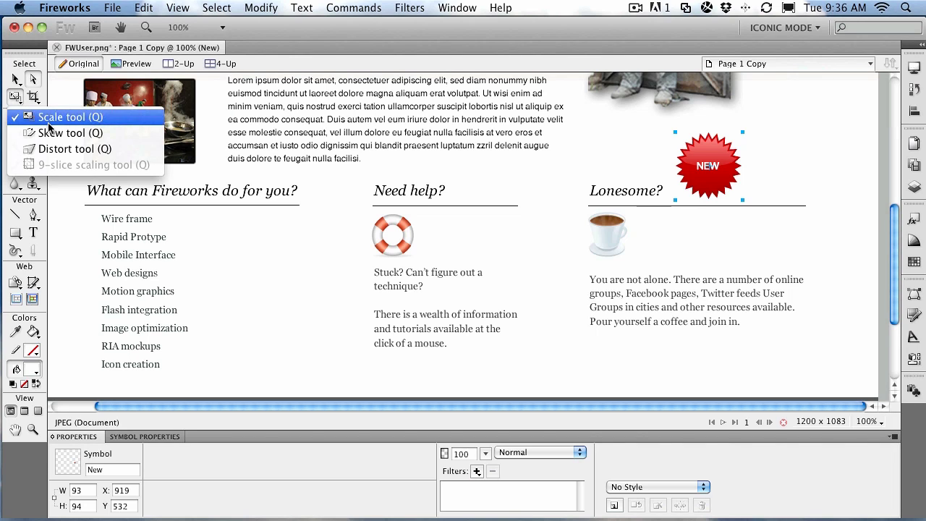
click(49, 123)
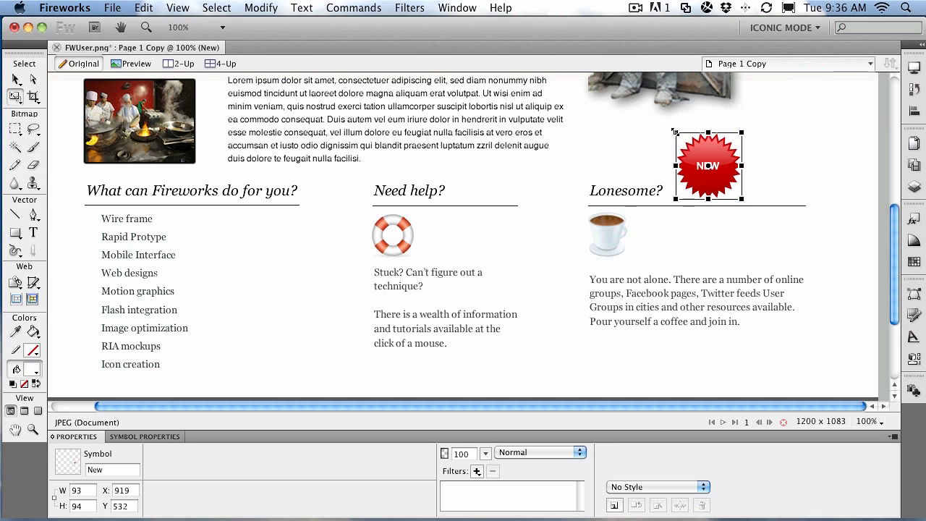
click(56, 499)
click(85, 505)
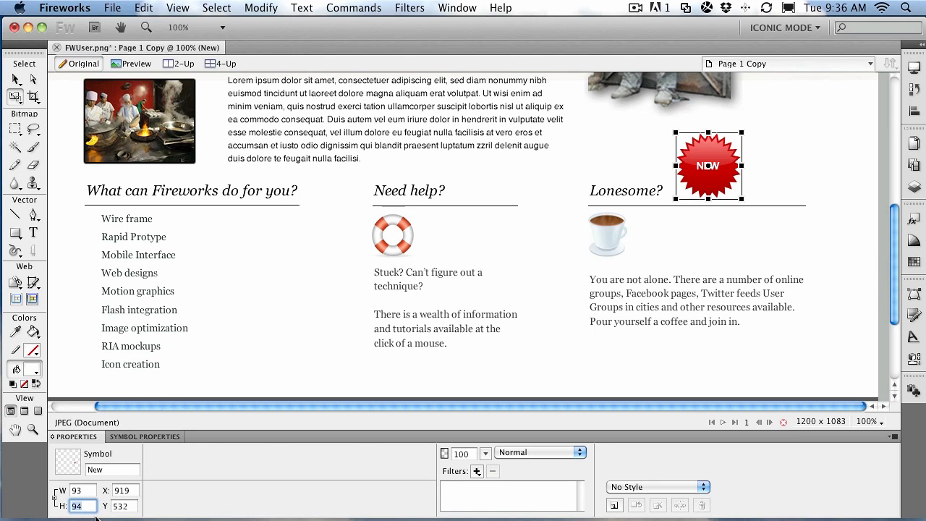
text(47)
key(Tab)
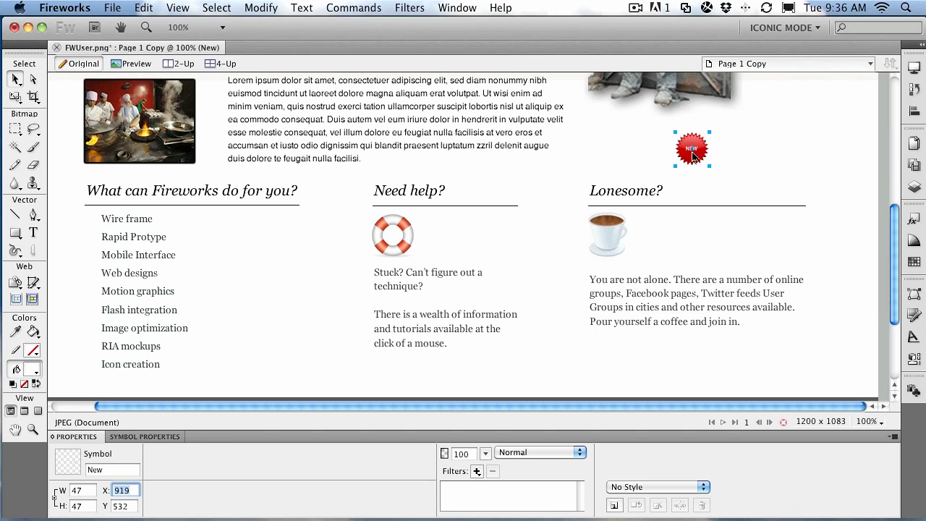
drag(700, 154, 698, 177)
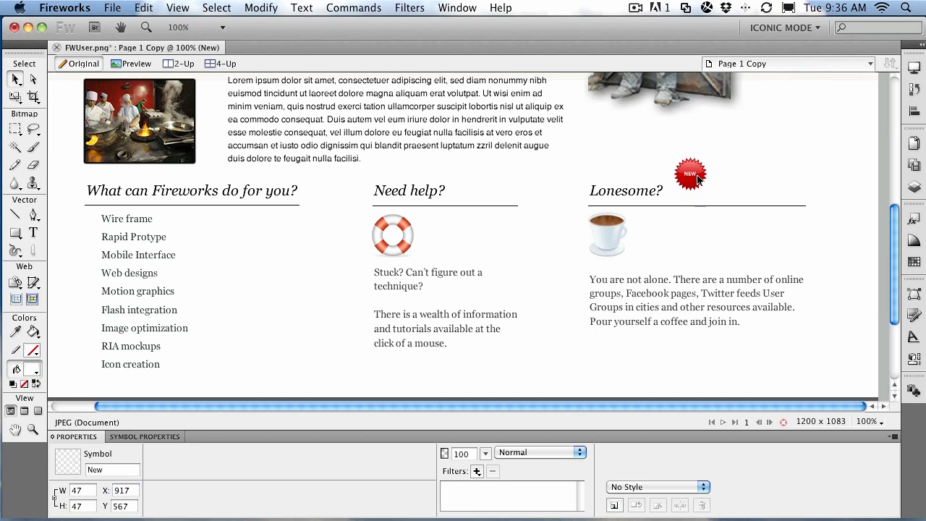
click(782, 144)
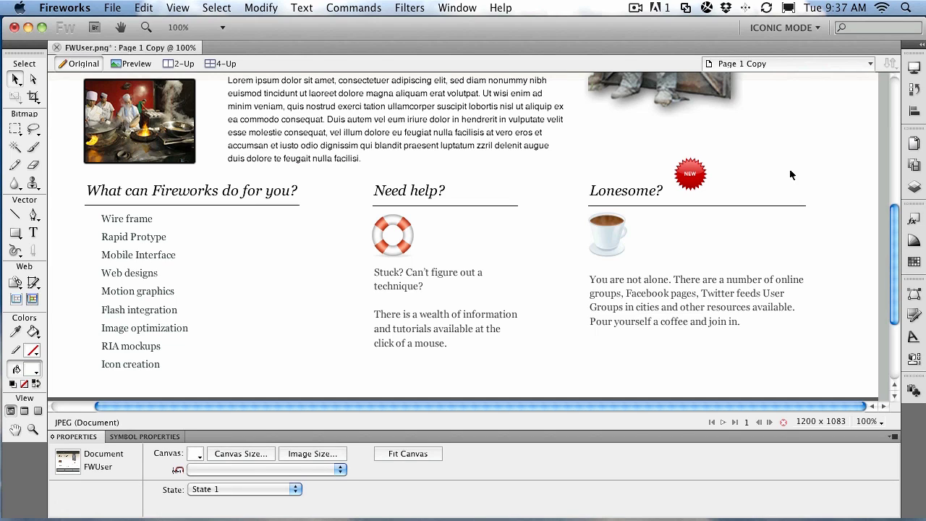
Open the New badge symbol for in-place editing.
click(33, 429)
drag(716, 189, 722, 204)
click(15, 79)
click(505, 268)
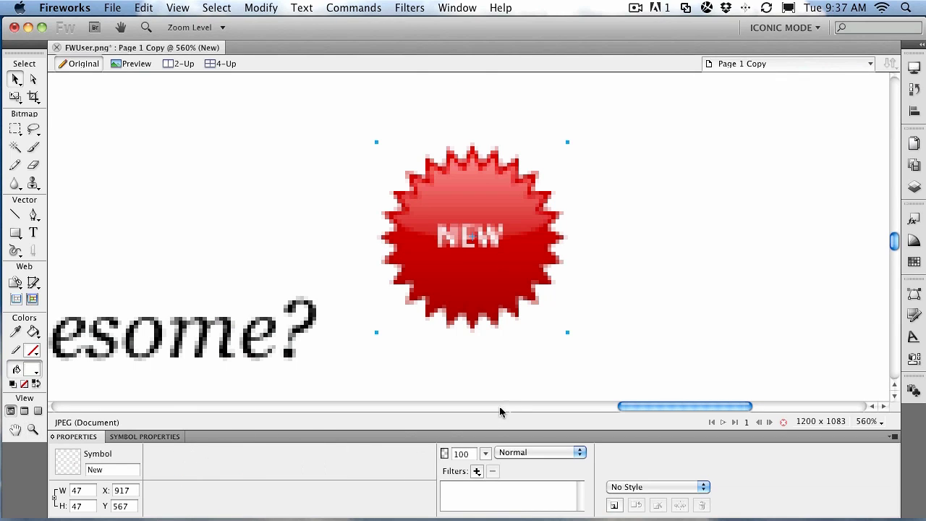
double_click(478, 267)
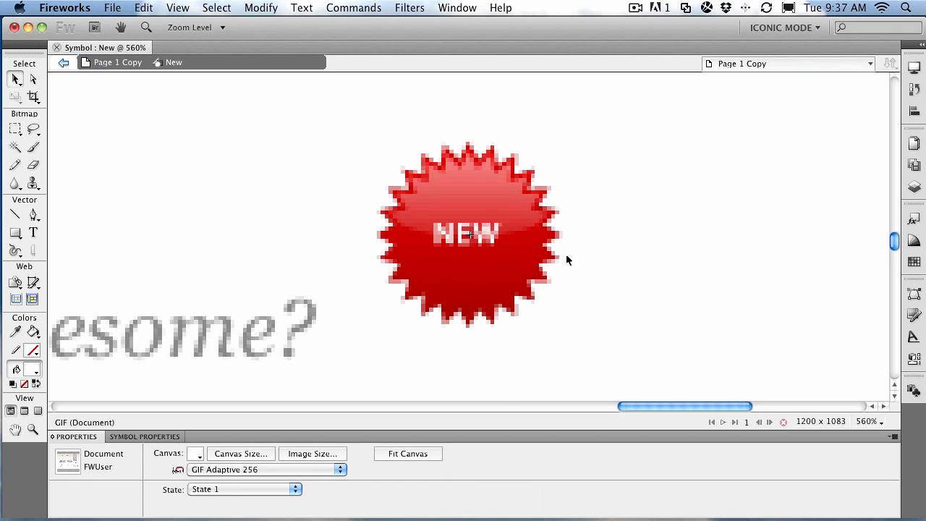
Select the badge's main_gradient path and set the first colour stop of its linear fill to dark green #003300.
click(875, 422)
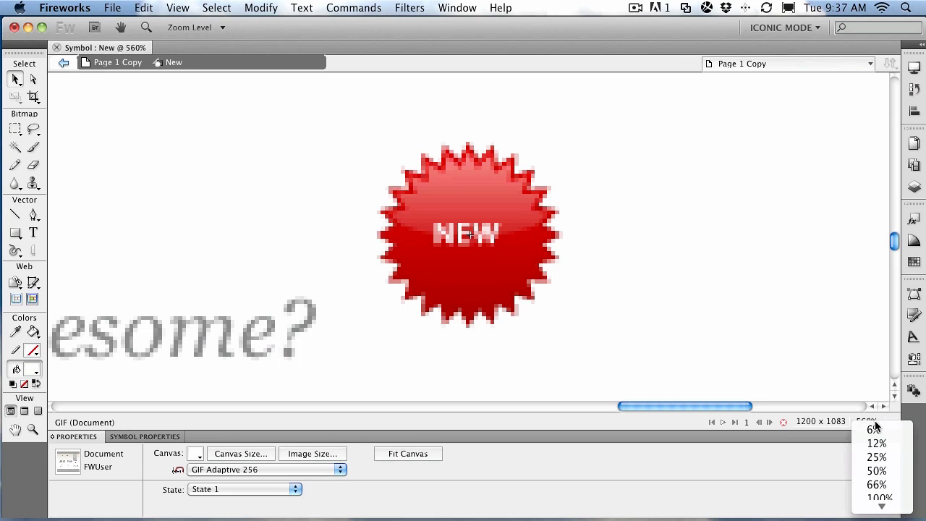
click(875, 471)
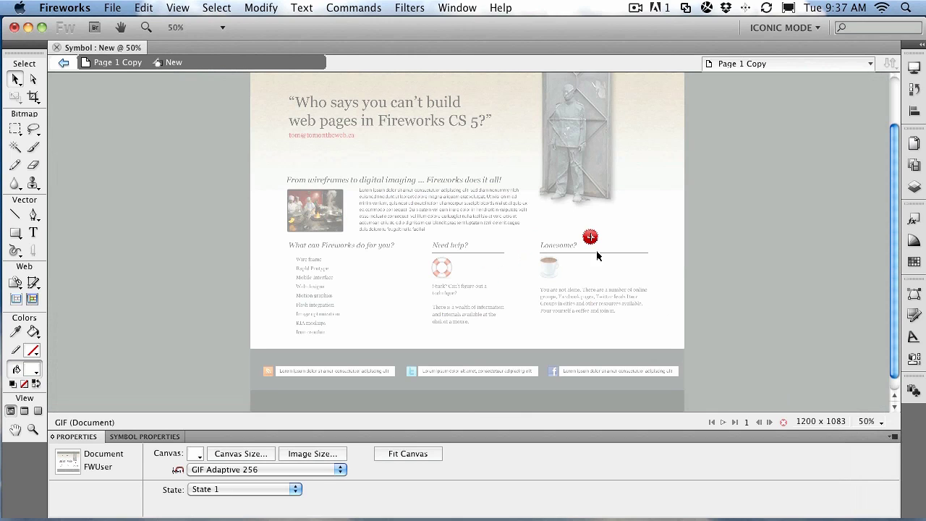
click(32, 429)
drag(562, 215, 639, 275)
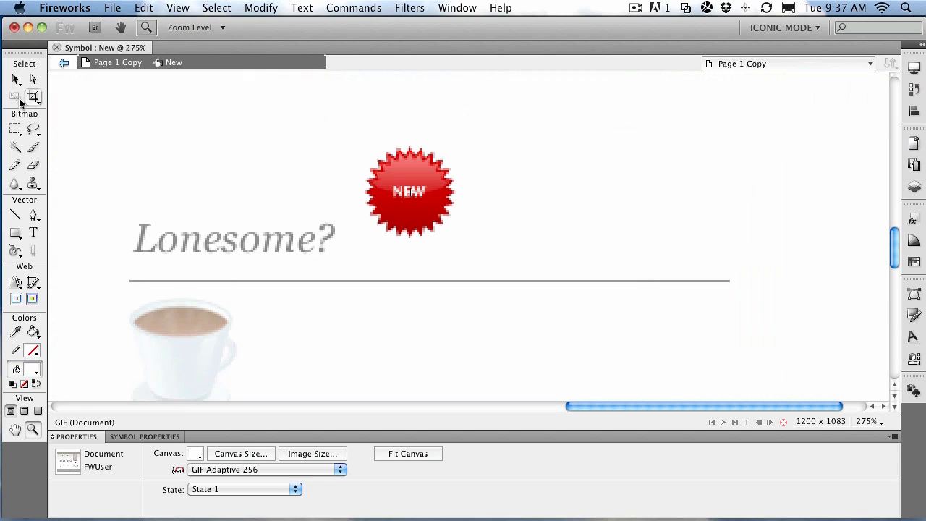
click(32, 79)
click(418, 173)
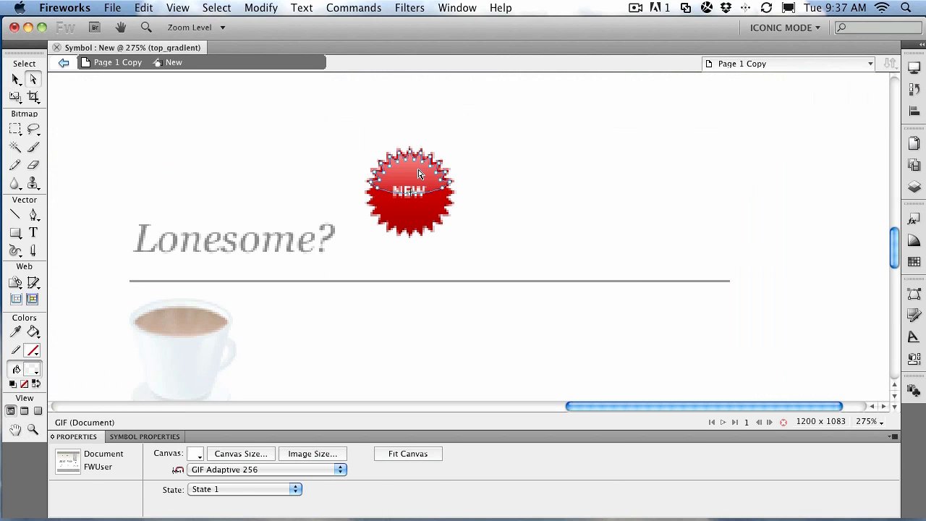
click(16, 79)
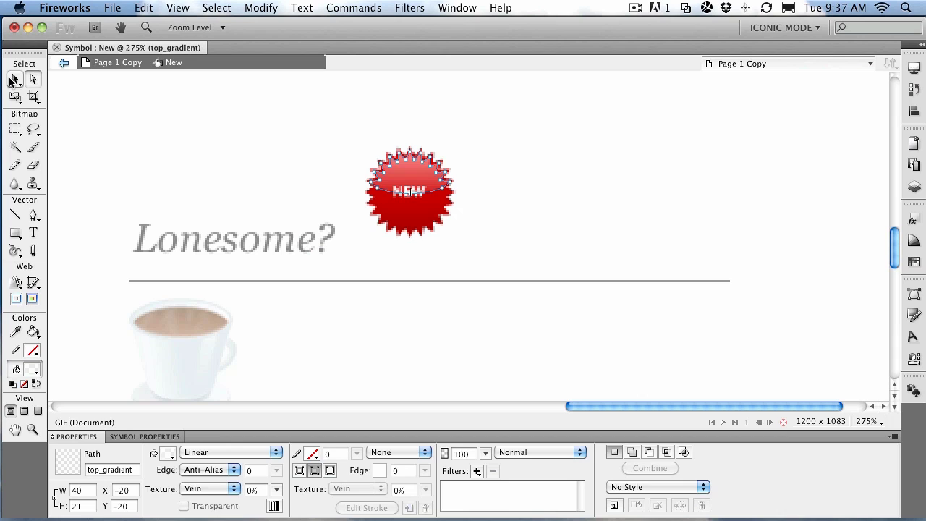
click(416, 215)
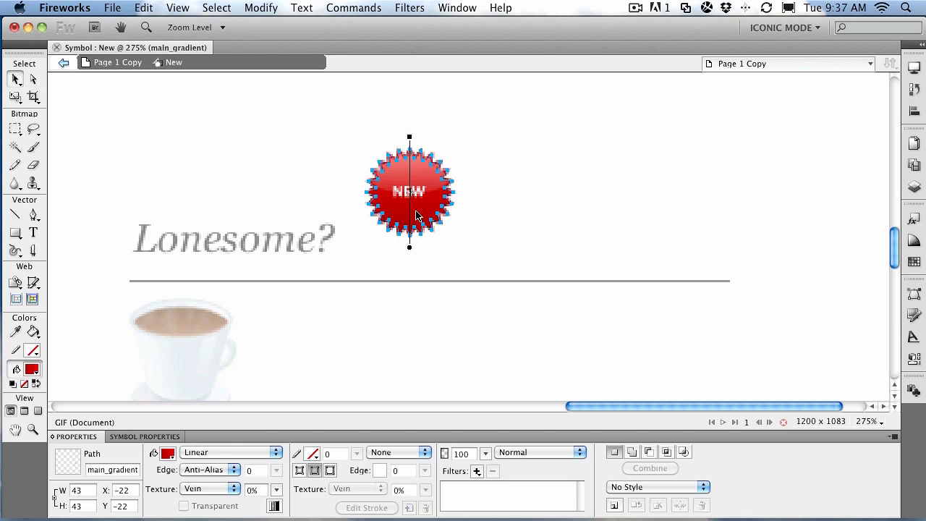
click(169, 453)
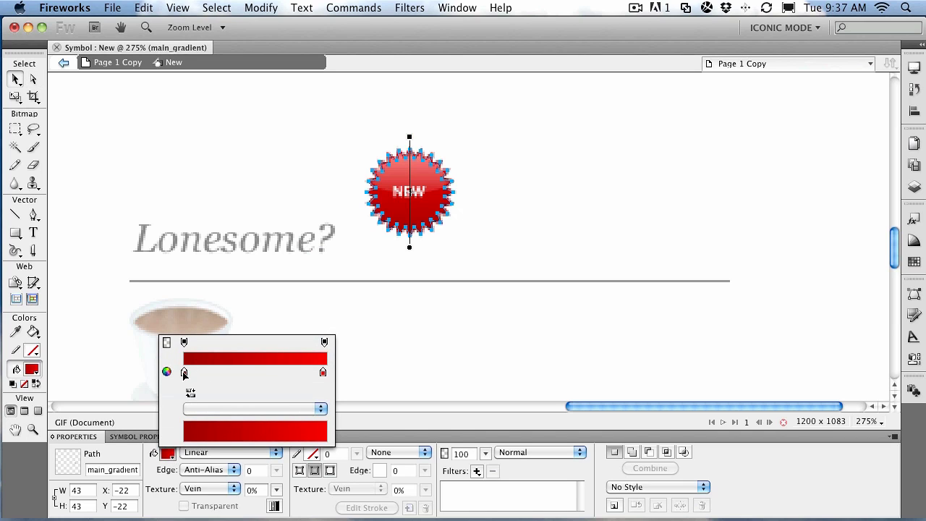
click(184, 371)
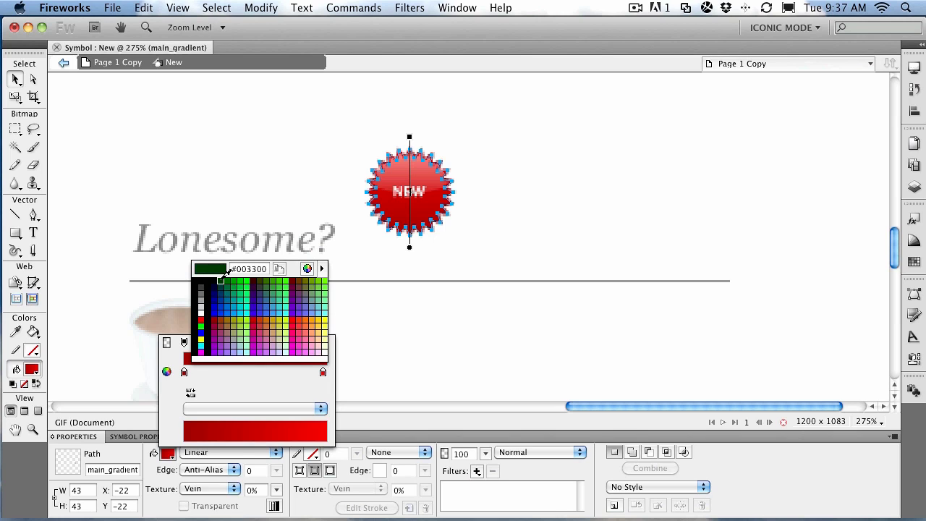
click(221, 279)
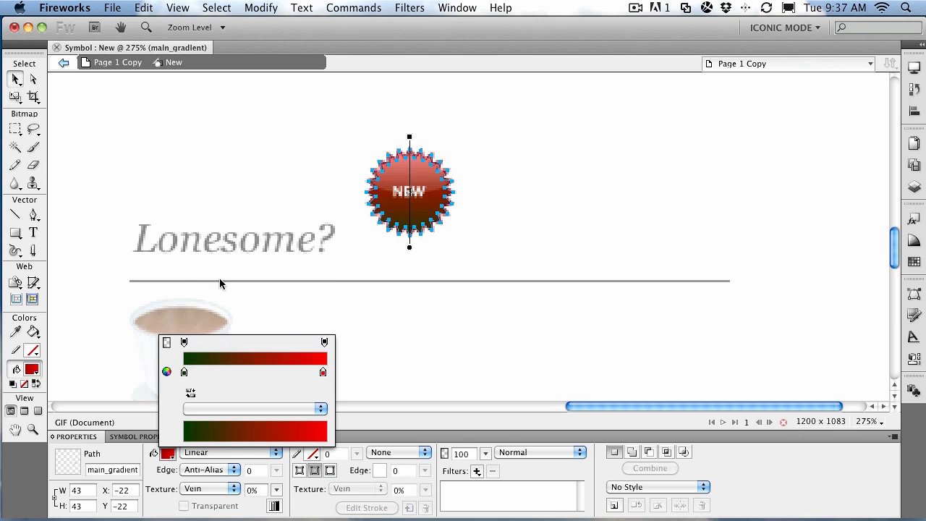
Set the end colour stop of the main_gradient fill to a brighter green and deselect the path.
click(323, 372)
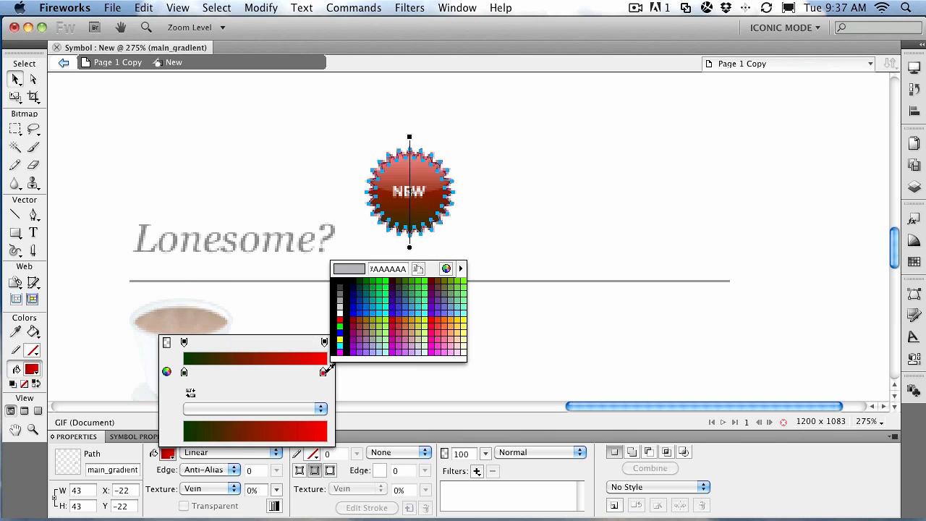
click(374, 275)
click(437, 249)
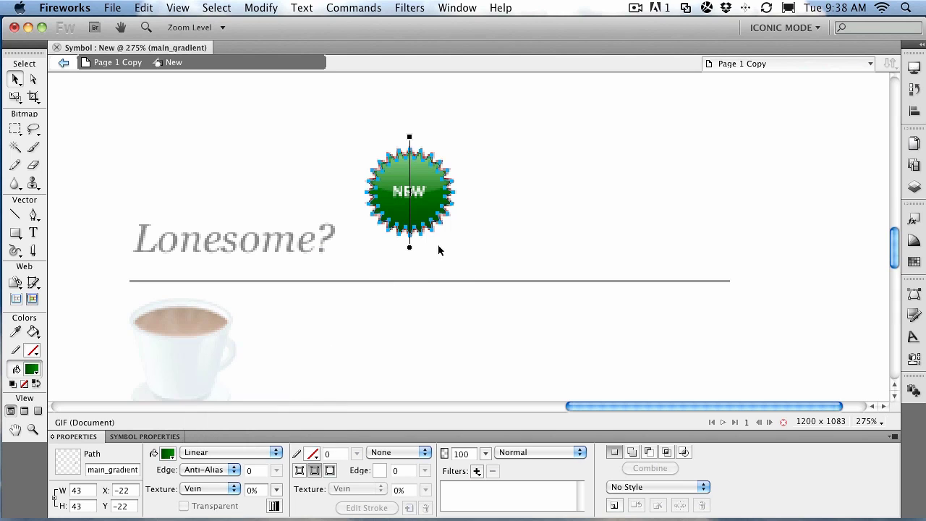
click(437, 244)
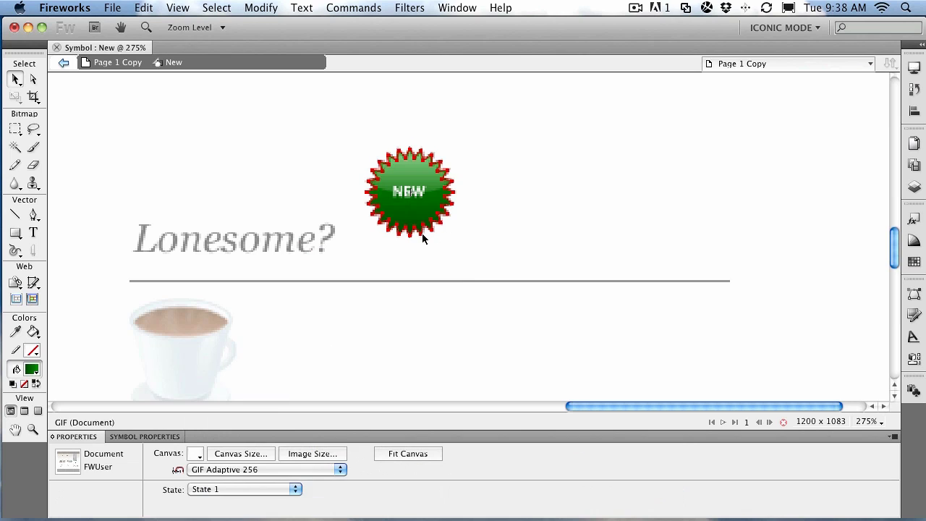
Select the badge's outline object in Layer 1 and set its first gradient colour stop to #003300.
click(423, 234)
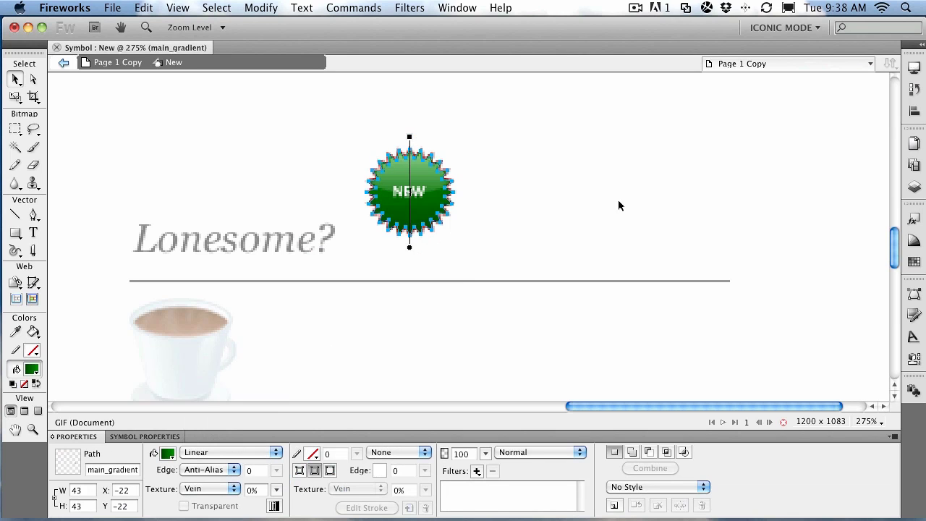
click(193, 89)
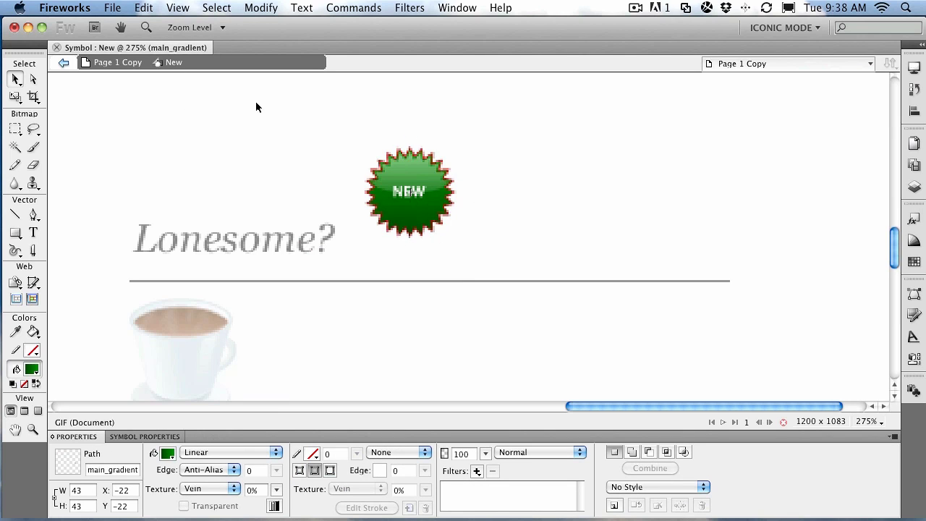
click(915, 187)
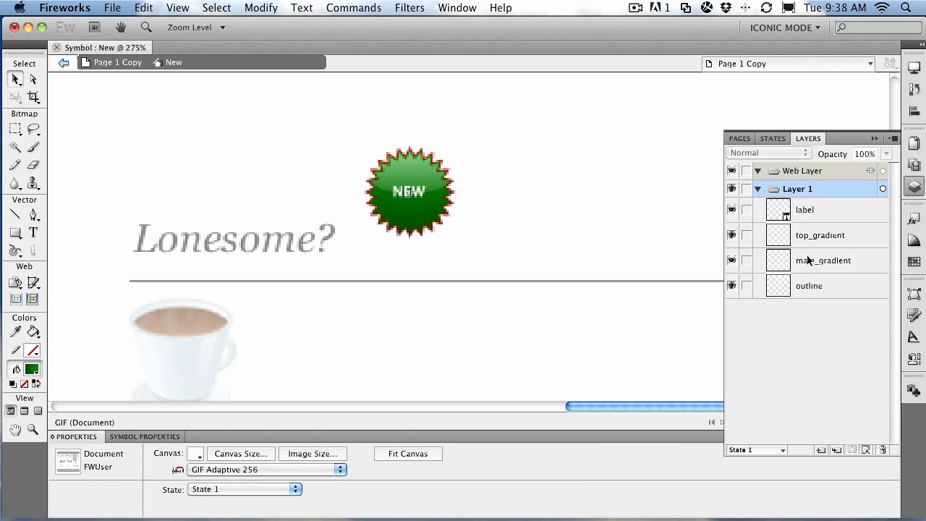
click(732, 286)
click(826, 287)
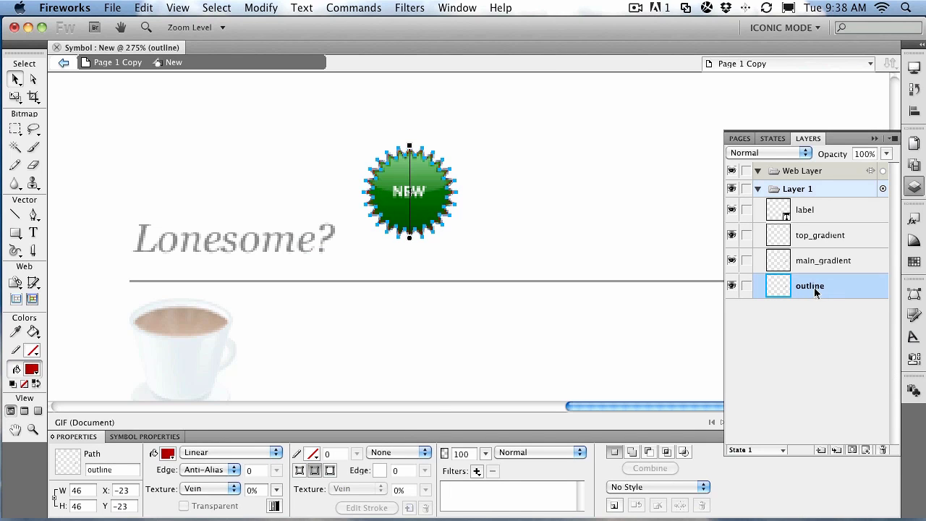
click(167, 454)
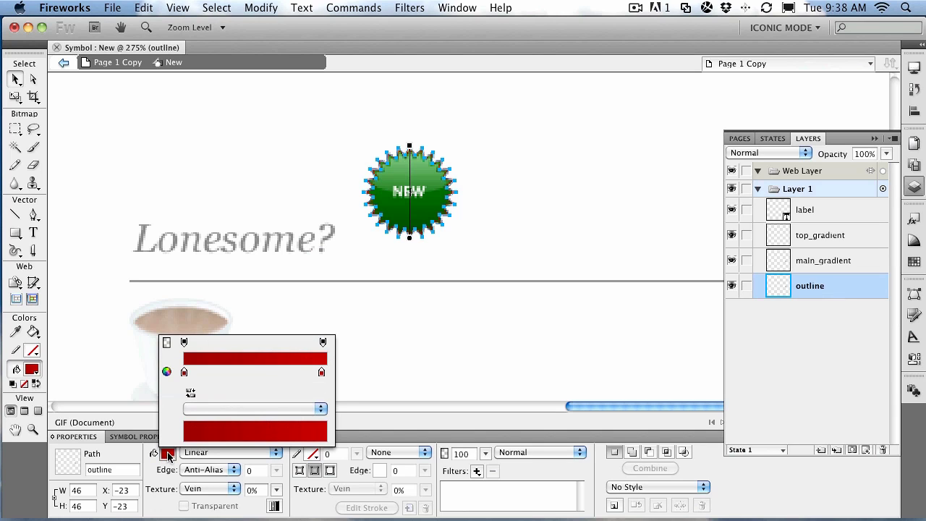
click(184, 372)
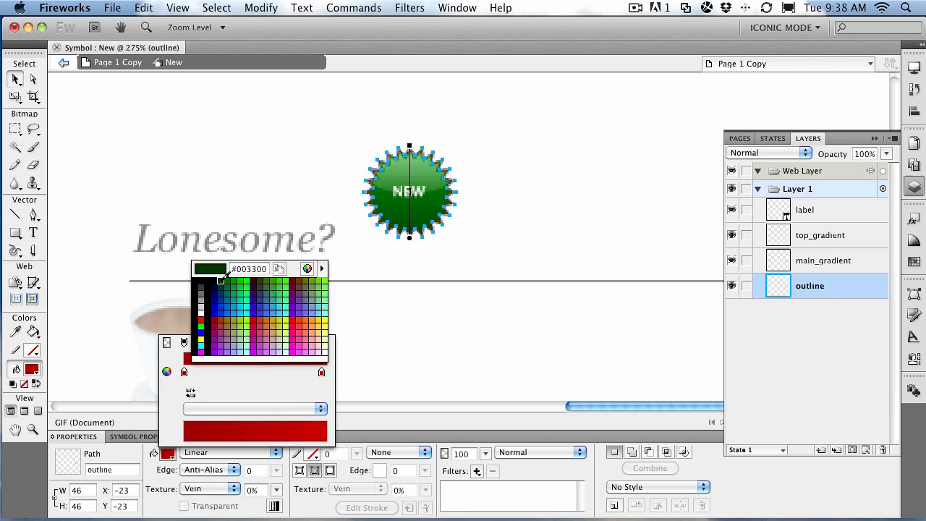
click(222, 277)
Set the end colour stop of the outline's gradient to a brighter green, deselect it and collapse the layer list.
click(322, 372)
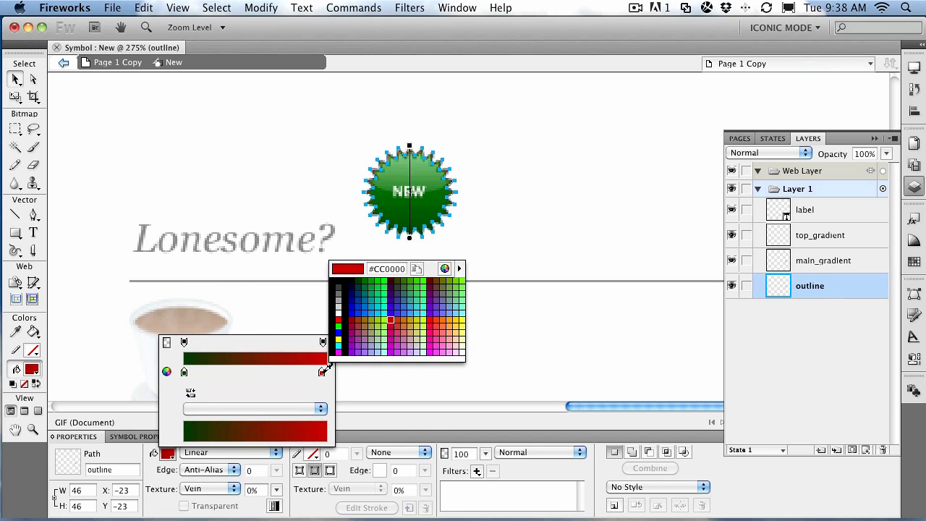
click(377, 278)
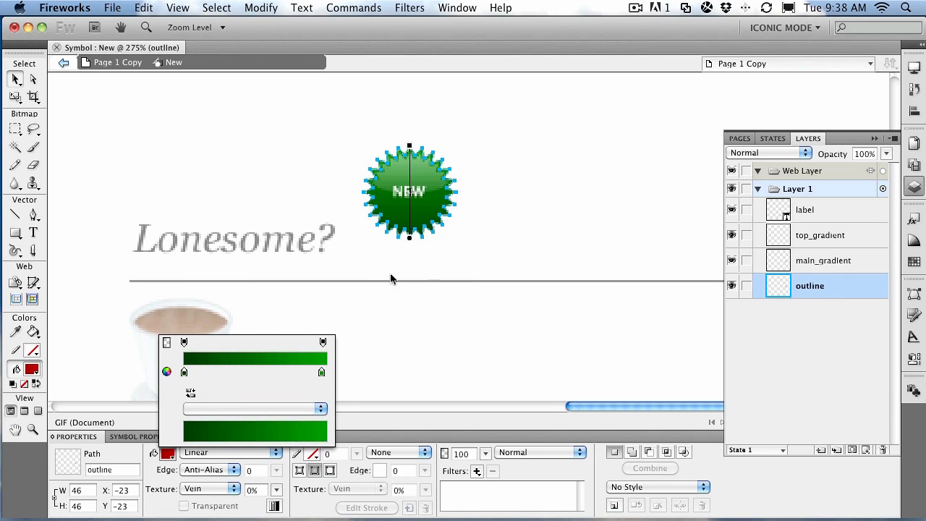
click(390, 263)
click(442, 253)
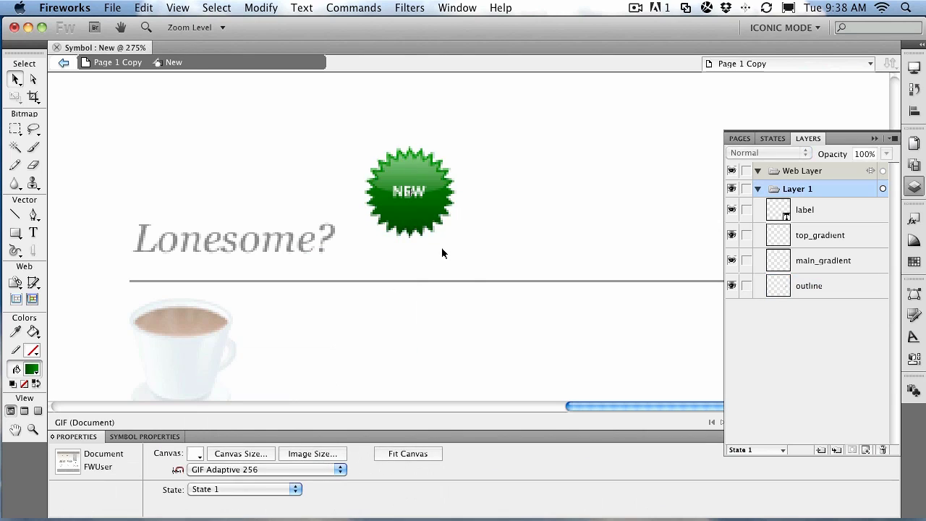
click(874, 138)
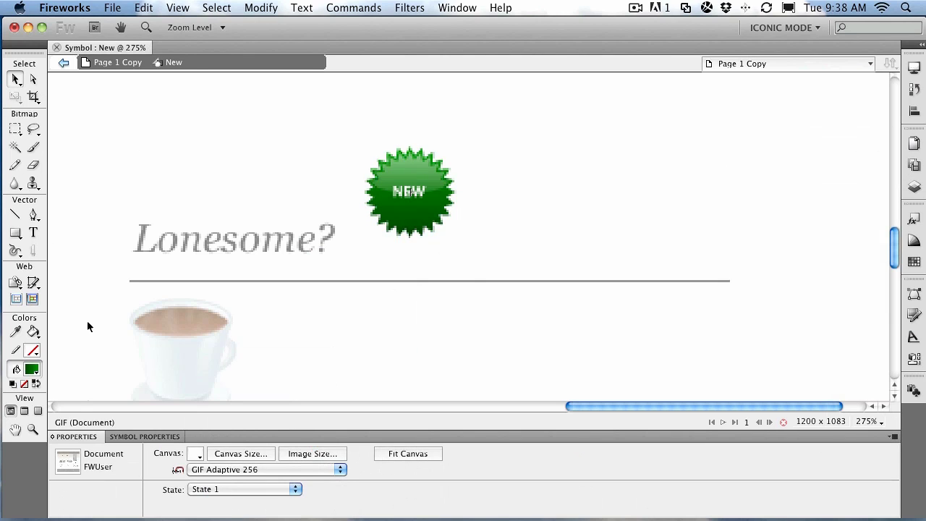
View the recoloured badge at 100% and leave in-place editing of the symbol.
double_click(32, 431)
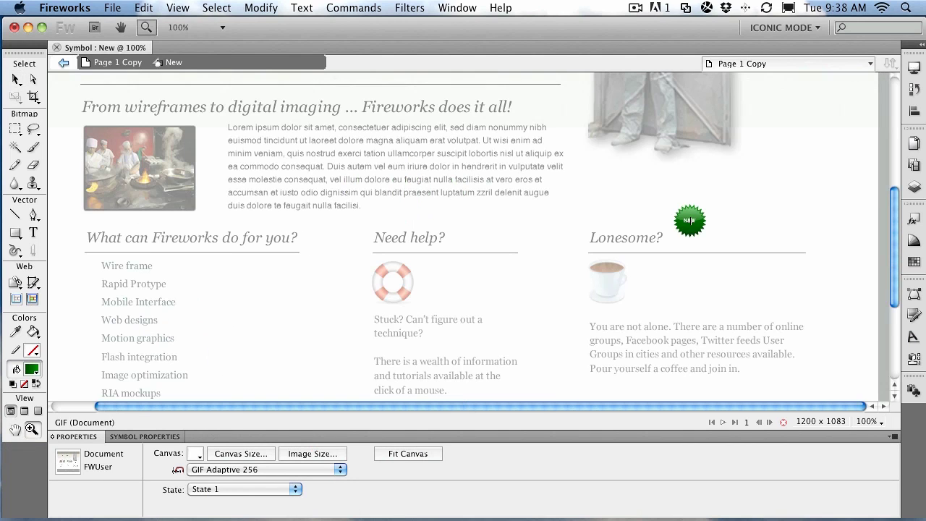
click(16, 79)
click(692, 230)
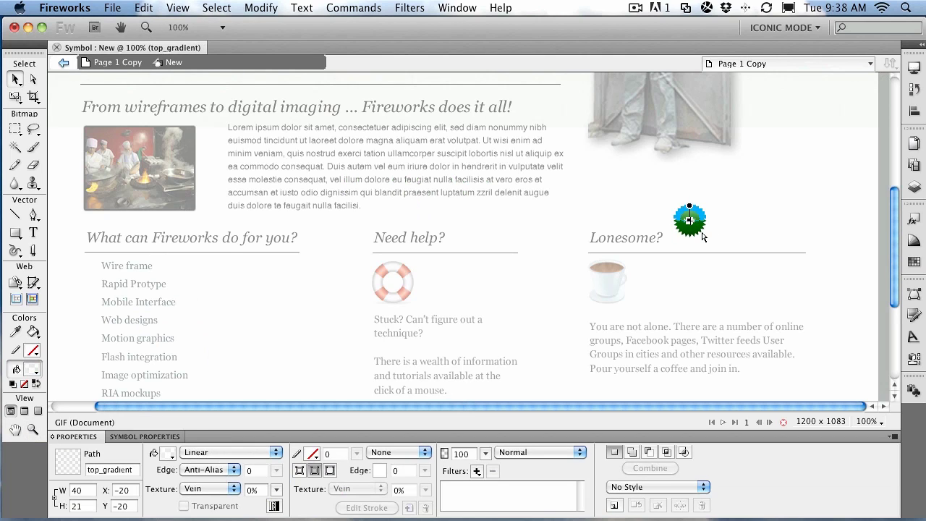
click(733, 230)
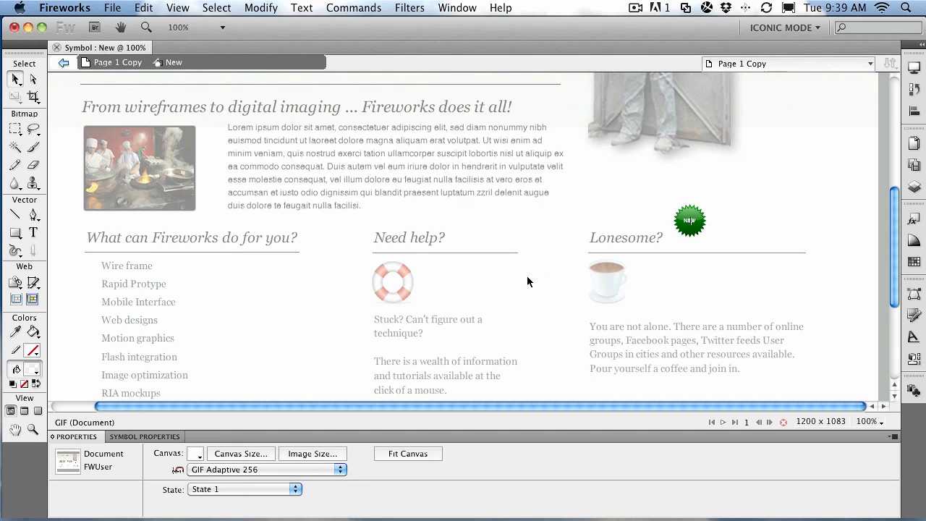
double_click(496, 185)
Reopen the New badge for in-place editing and return to Page 1 Copy.
click(748, 192)
click(680, 227)
double_click(685, 226)
click(116, 64)
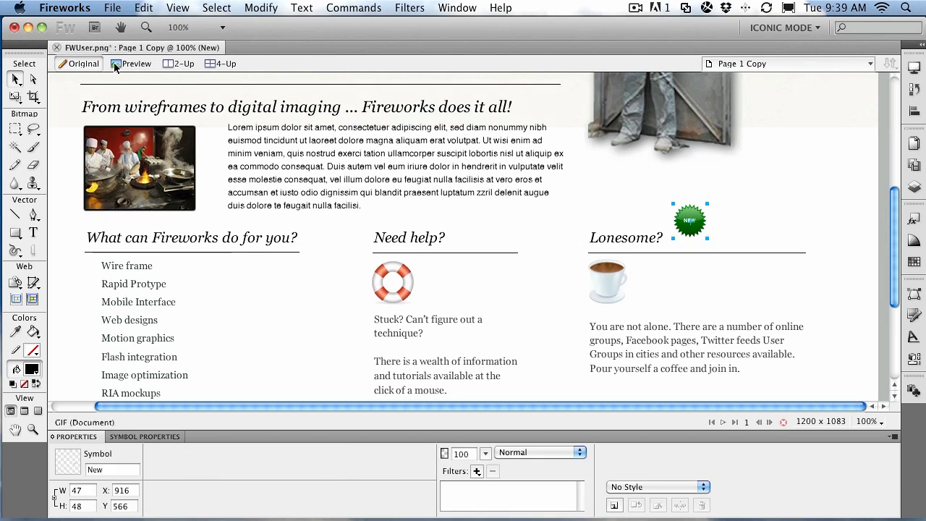
Move the New badge closer to the "Lonesome?" heading, to about X 912, Y 574, and open the Document Library.
mouse_move(684, 226)
mouse_down()
mouse_move(689, 232)
mouse_move(678, 231)
mouse_up()
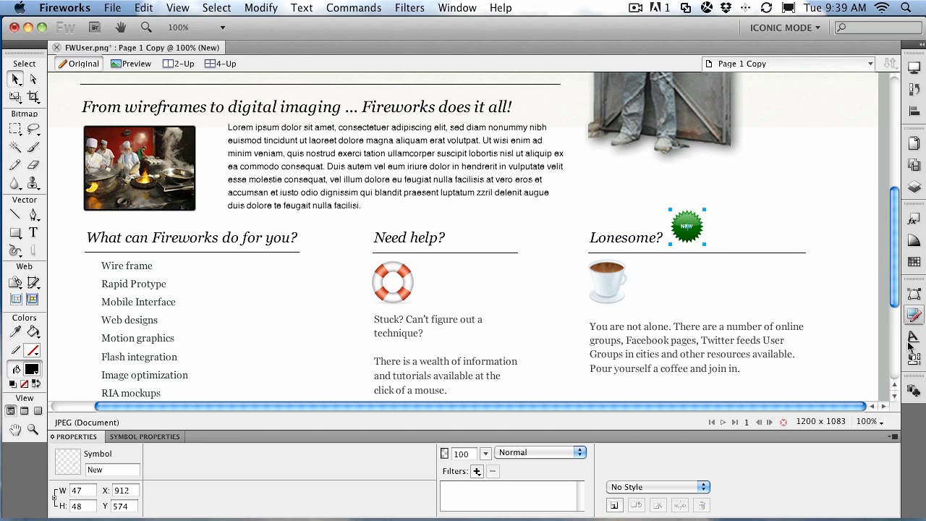
click(914, 390)
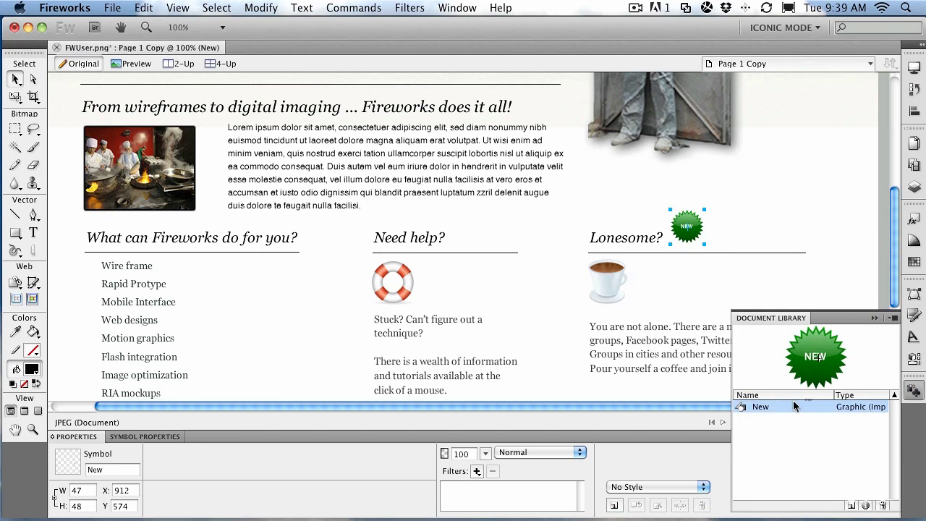